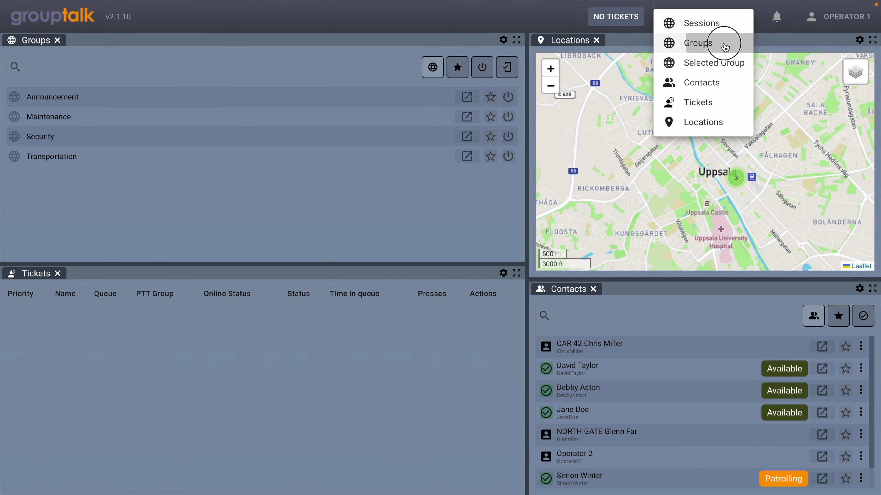
# - Add a second Groups panel and rename the first Groups panel as South
pyautogui.click(724, 45)
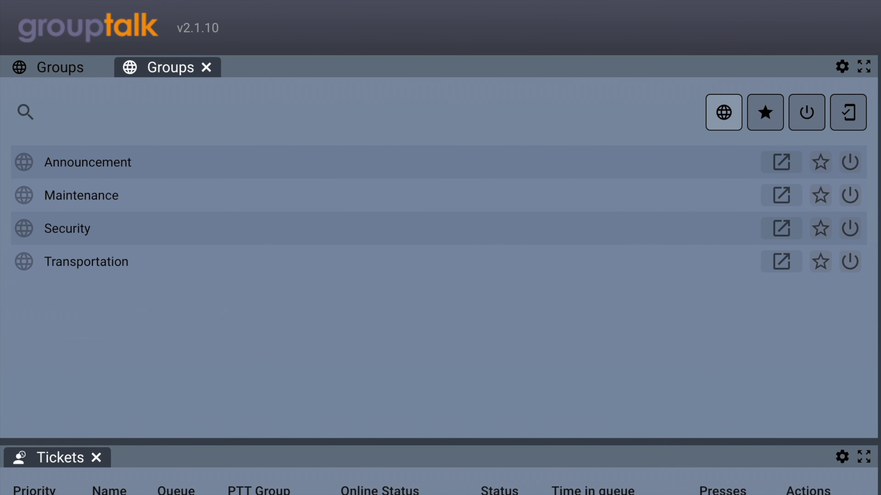
pyautogui.click(59, 75)
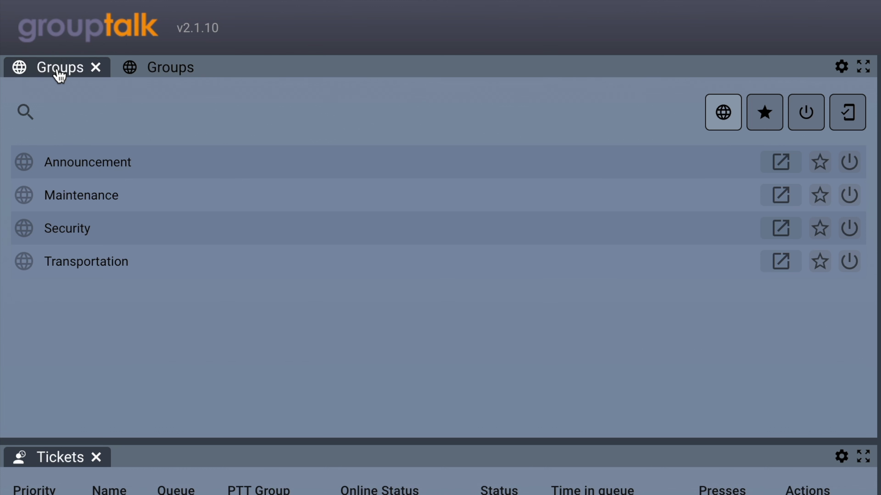
pyautogui.doubleClick(60, 74)
pyautogui.press('BackSpace')
pyautogui.write('South')
pyautogui.press('Return')
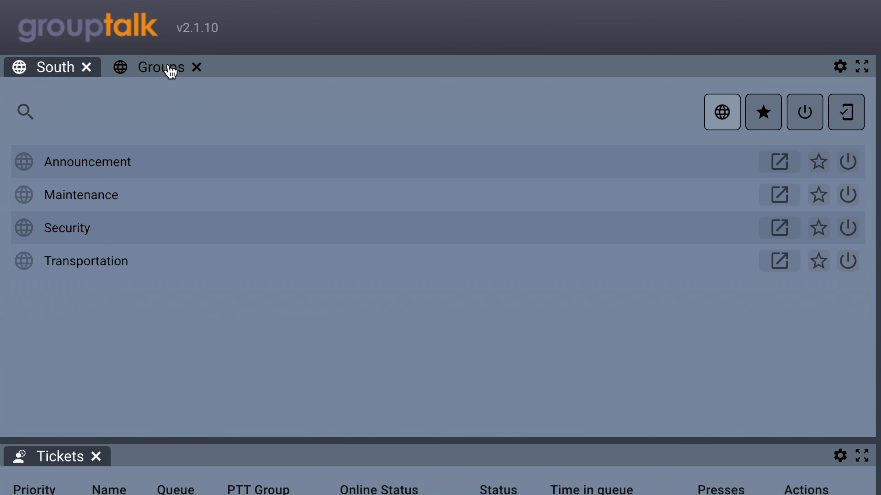
# - Rename the second Groups panel as North
pyautogui.doubleClick(174, 68)
pyautogui.press('BackSpace')
pyautogui.write('North')
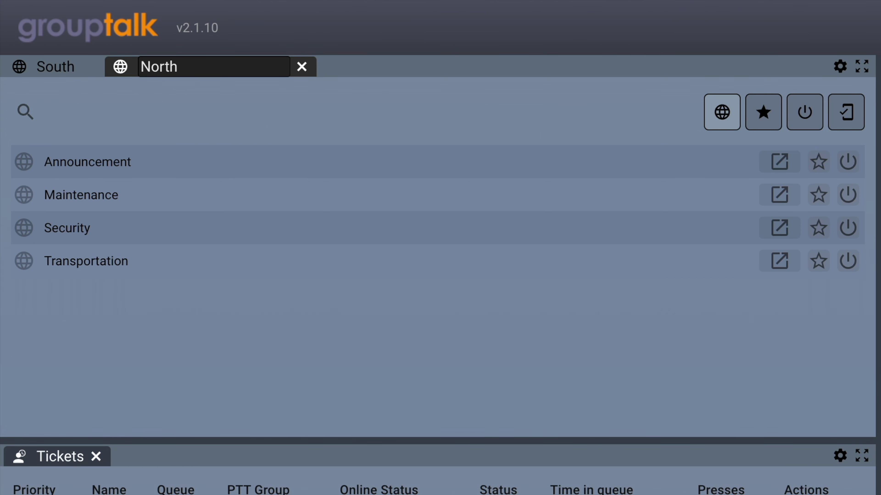
pyautogui.press('Return')
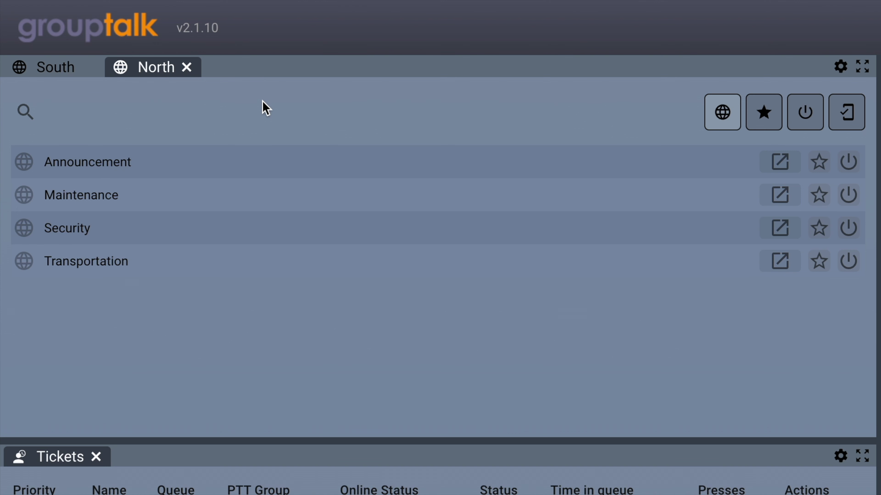
# - Search the North panel's groups for "Security" and clear the search
pyautogui.click(25, 125)
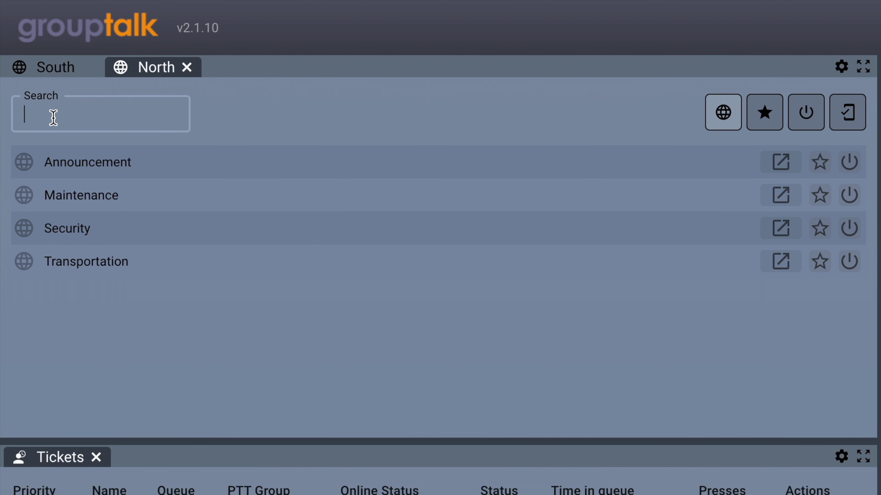
pyautogui.write('Security')
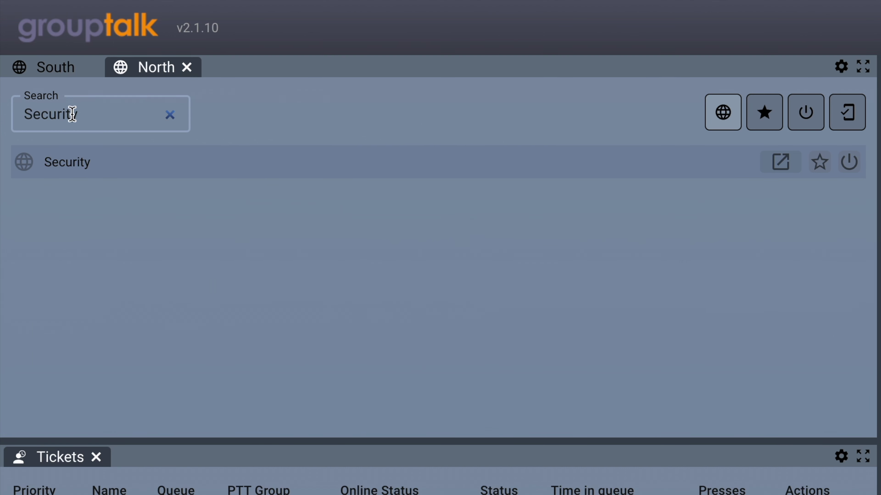
pyautogui.click(170, 115)
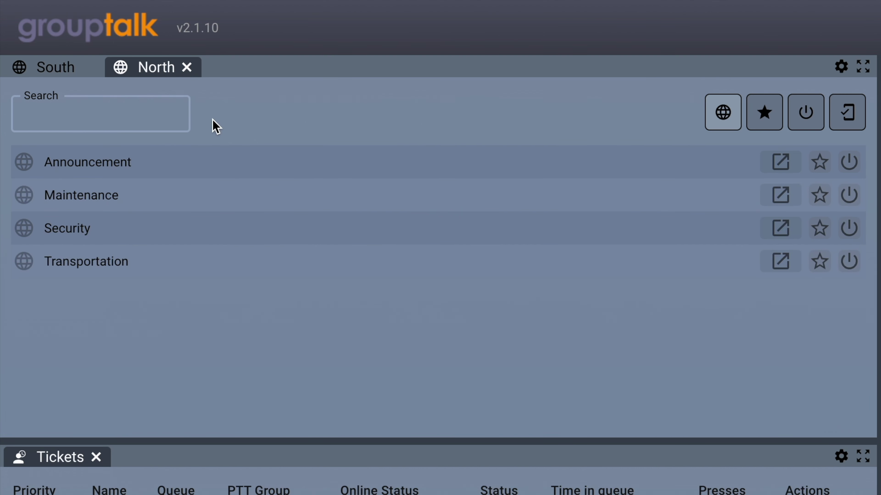
pyautogui.click(280, 128)
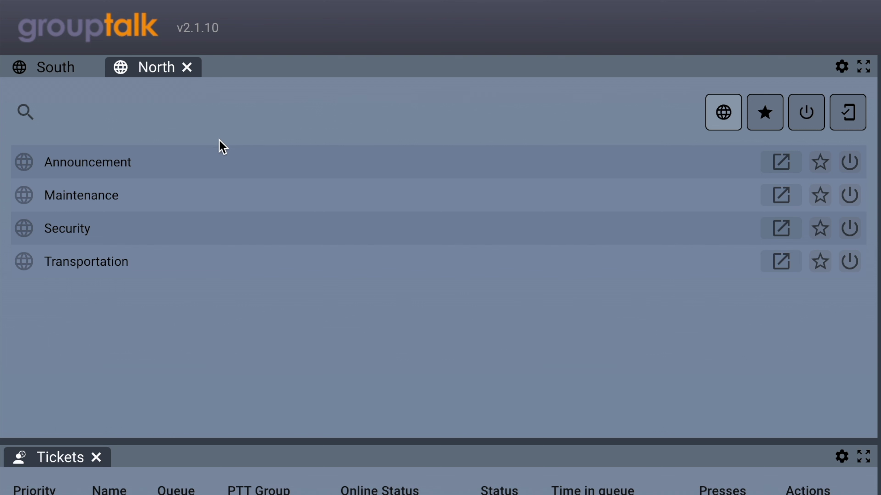
pyautogui.click(112, 129)
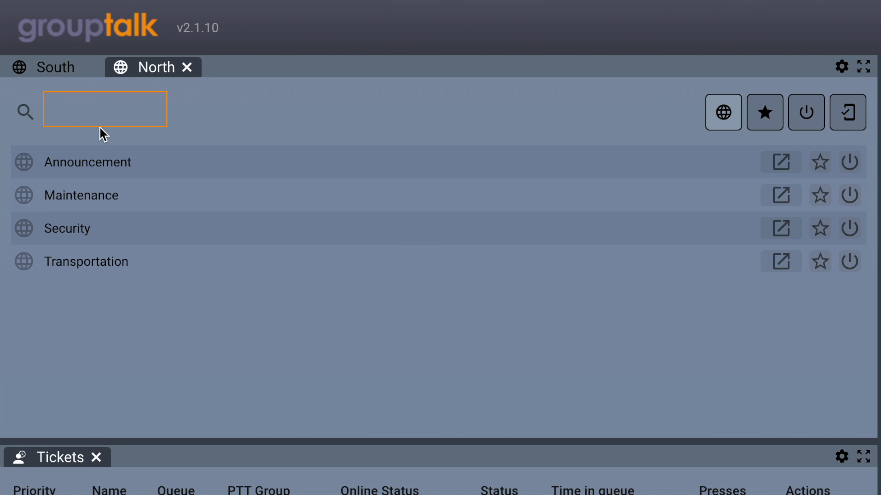
pyautogui.click(140, 134)
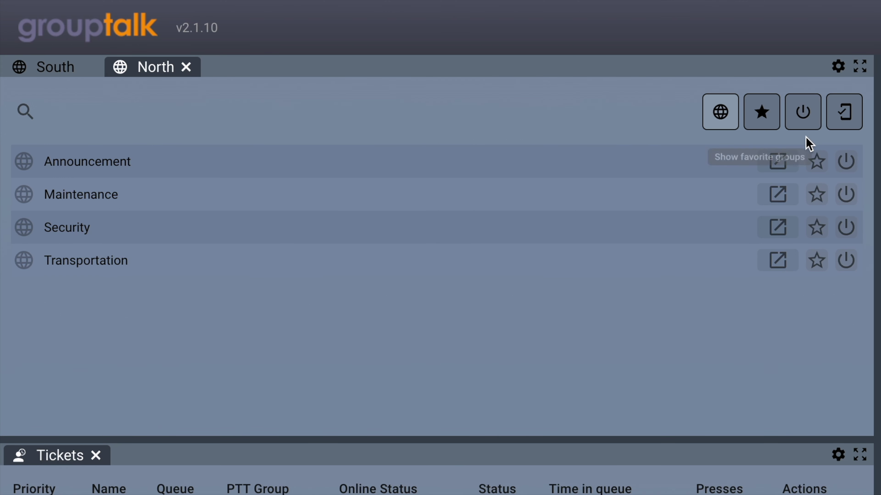
# - Join the Announcement, Maintenance, Security and Transportation groups from the North panel
pyautogui.click(851, 161)
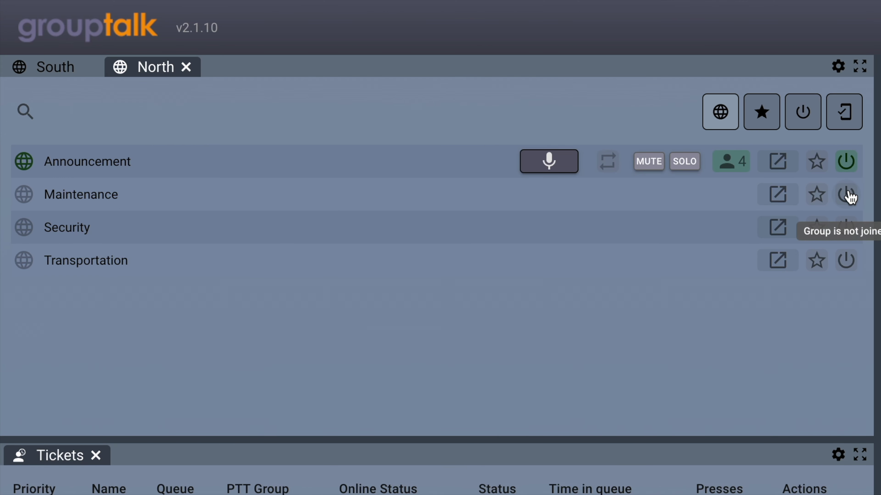
pyautogui.click(850, 193)
pyautogui.click(851, 229)
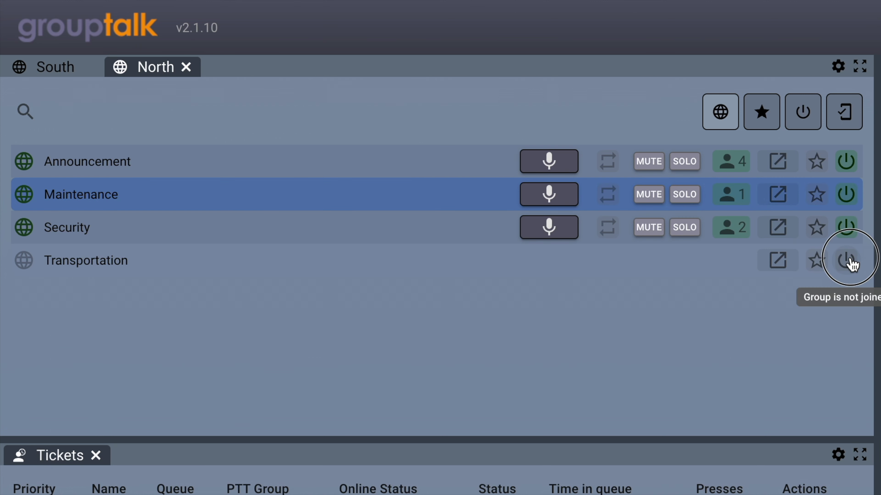
pyautogui.click(850, 261)
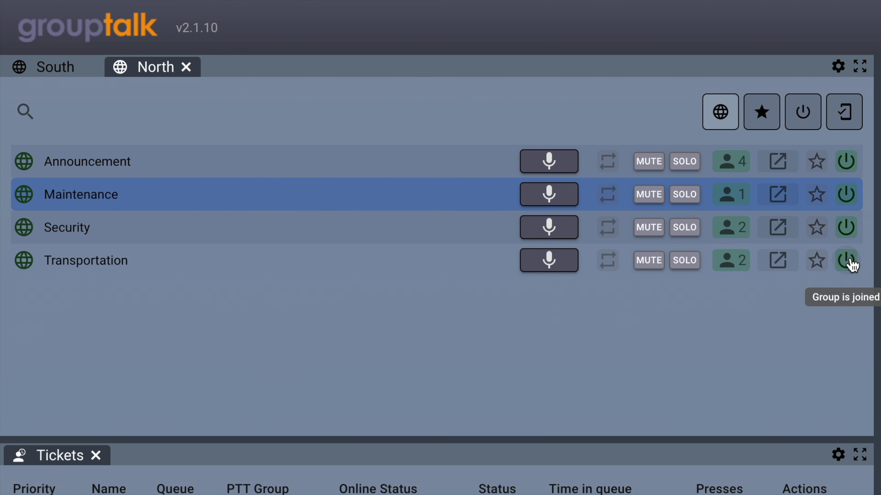
# - Open the South panel's customization settings and enable Detailed view for its groups
pyautogui.click(49, 75)
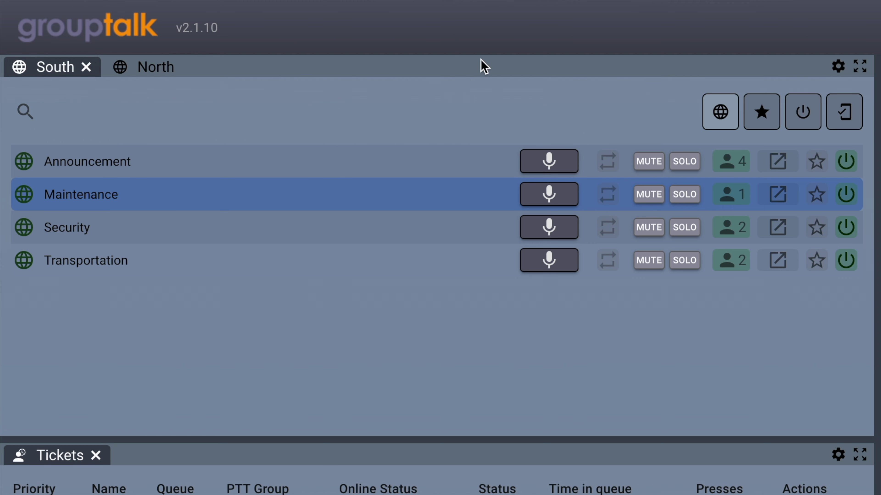
pyautogui.click(838, 70)
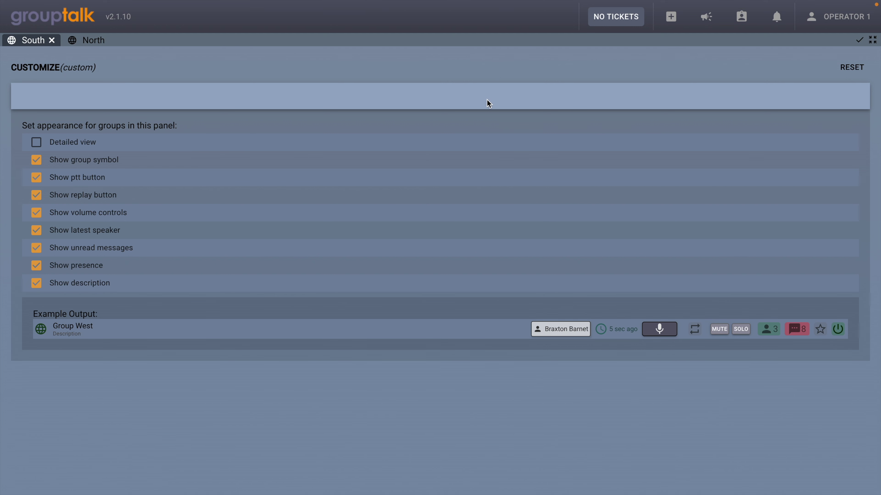
pyautogui.click(121, 144)
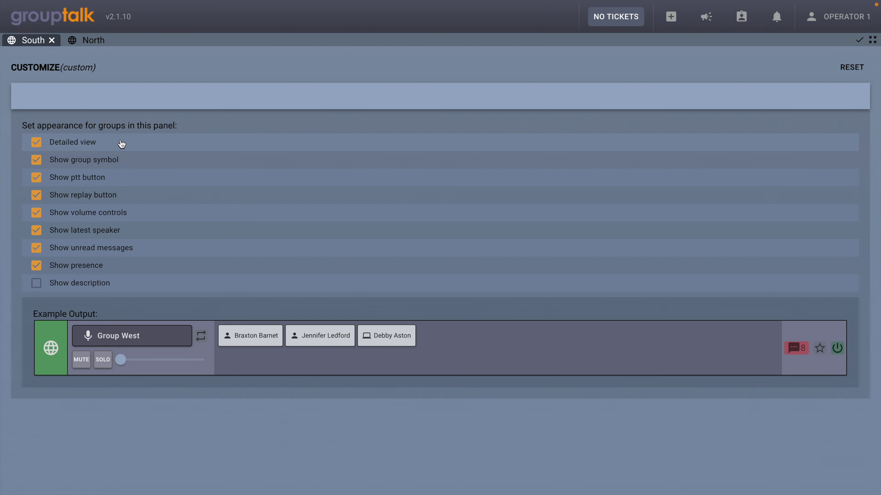
# - Add a Sessions panel to see its group layout and return to the South panel's customization settings
pyautogui.click(671, 17)
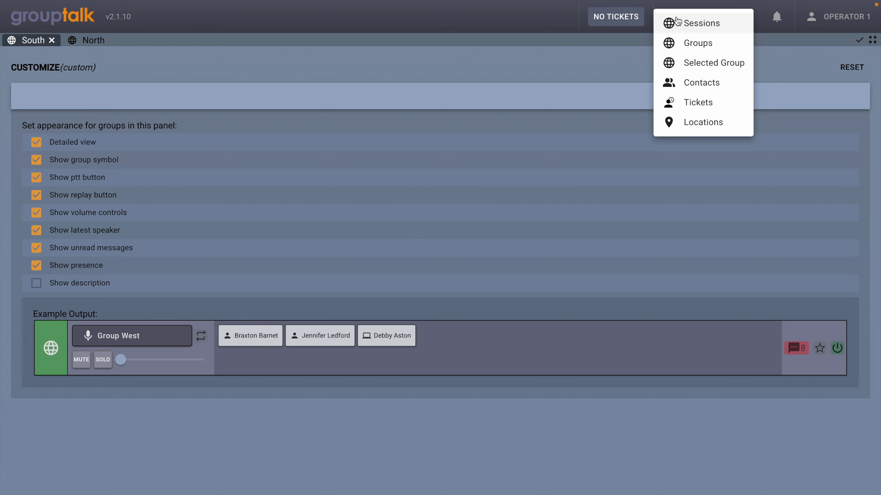
pyautogui.click(734, 29)
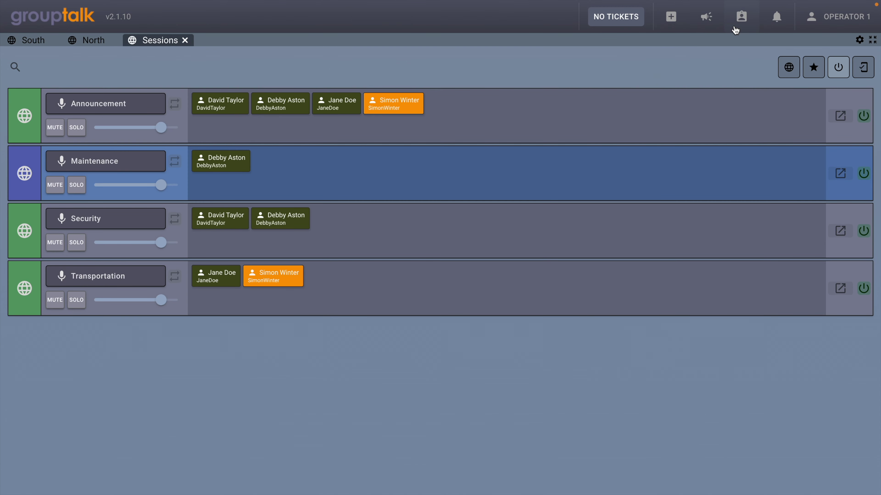
pyautogui.click(31, 41)
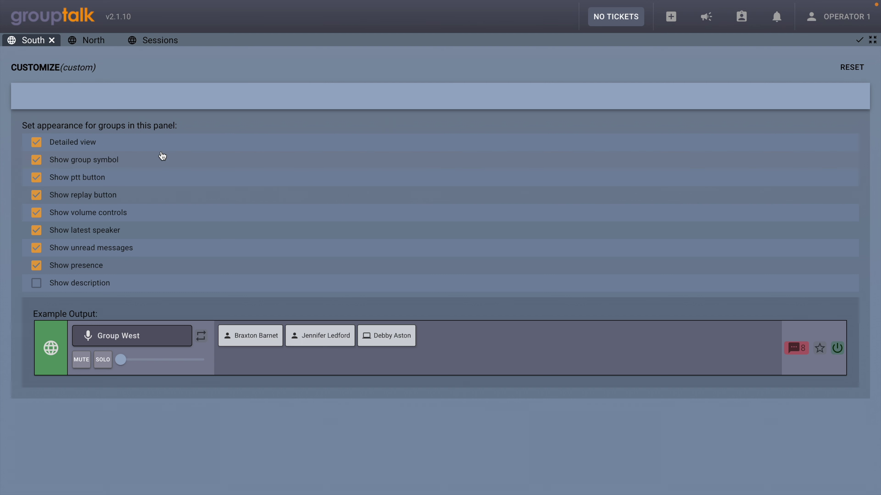
# - Try disabling Detailed view, the group symbol, ptt button and replay button in the South panel, and re-enable all four options
pyautogui.click(160, 142)
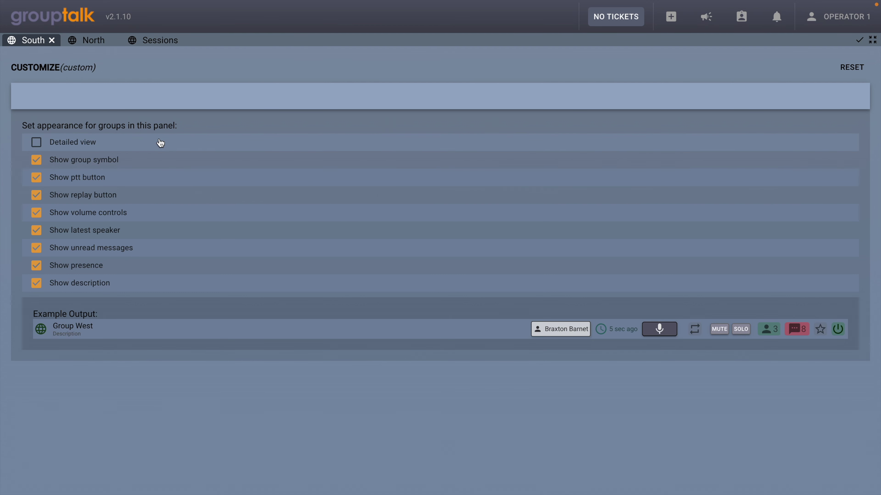
pyautogui.click(159, 159)
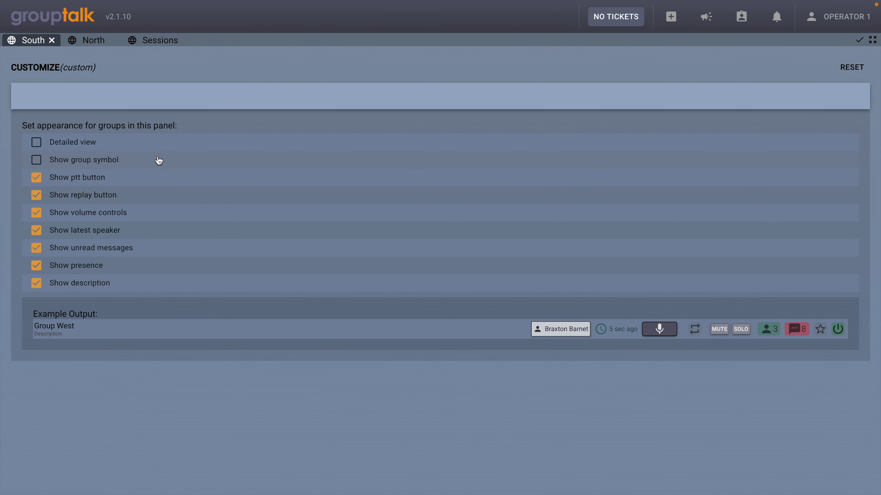
pyautogui.click(152, 178)
pyautogui.click(153, 196)
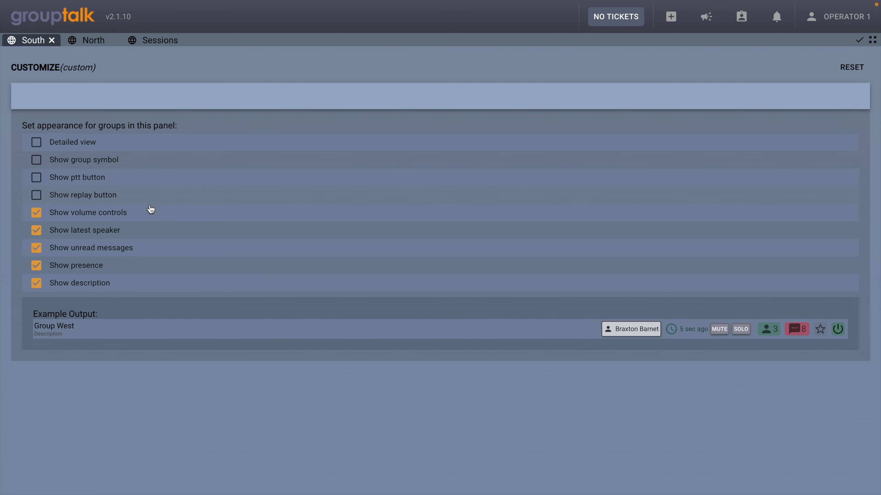
pyautogui.click(140, 196)
pyautogui.click(141, 179)
pyautogui.click(142, 160)
pyautogui.click(141, 147)
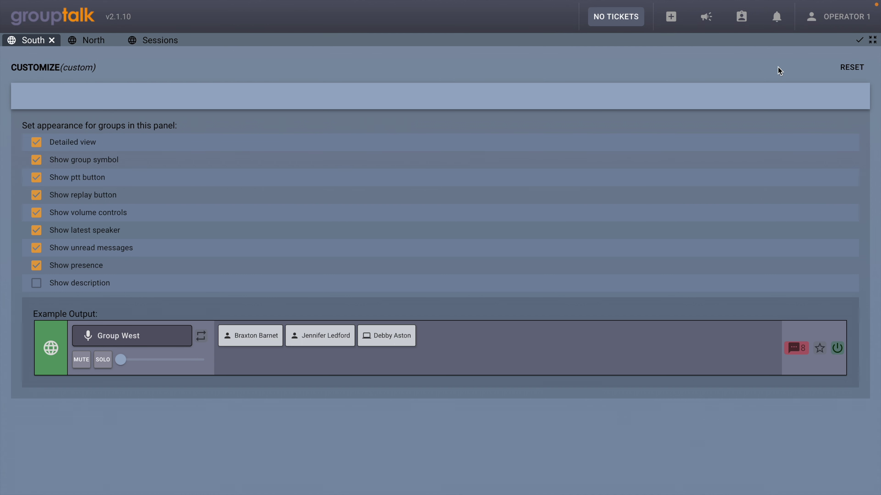
# - Finish customizing the South panel and compare its group layout with the North panel's
pyautogui.click(859, 40)
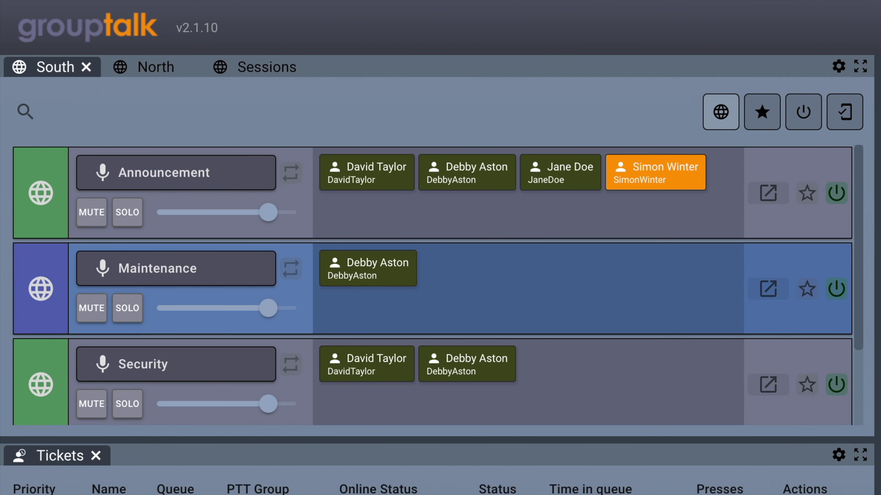
pyautogui.click(156, 71)
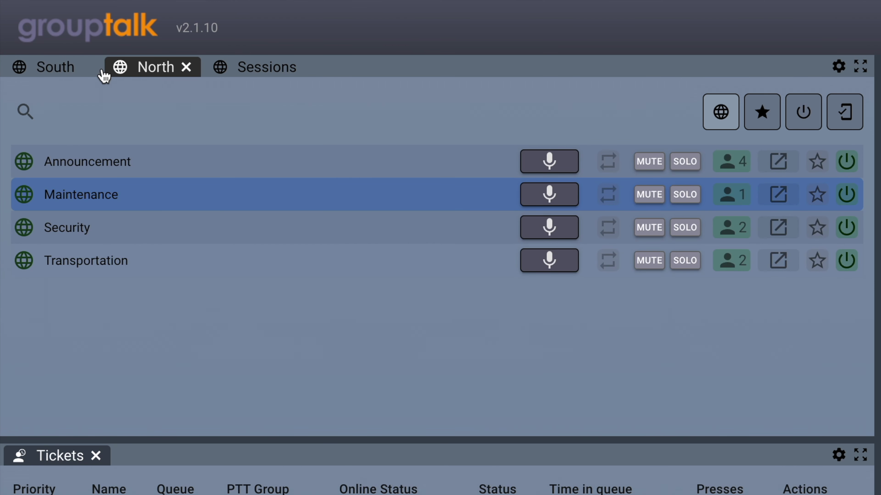
pyautogui.click(62, 72)
pyautogui.click(145, 70)
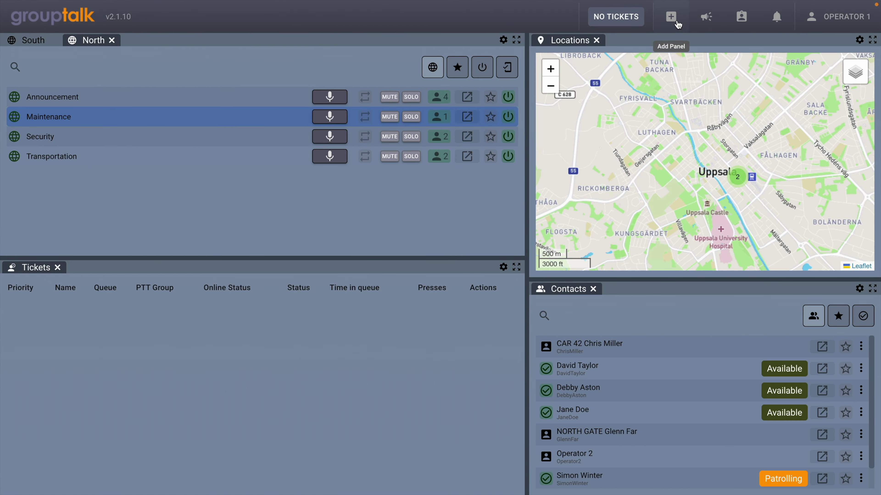
# - Add a Selected Group panel and dock it beside the North panel's right edge
pyautogui.click(671, 16)
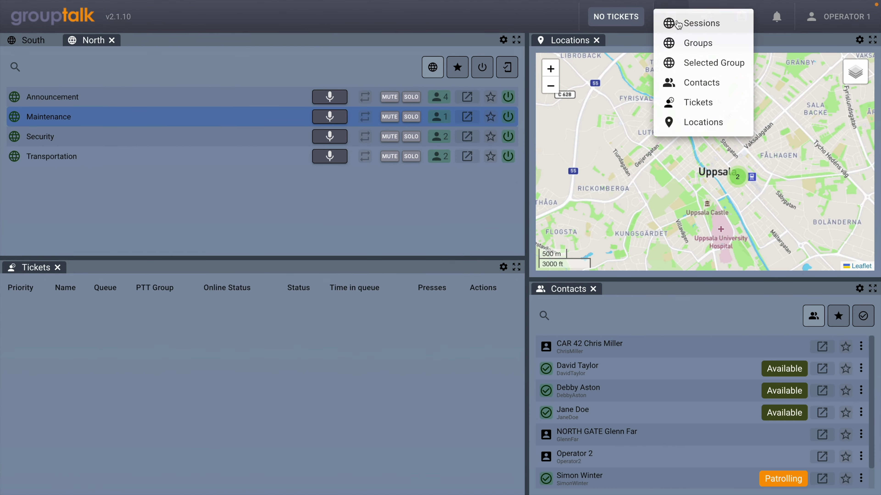
pyautogui.click(745, 63)
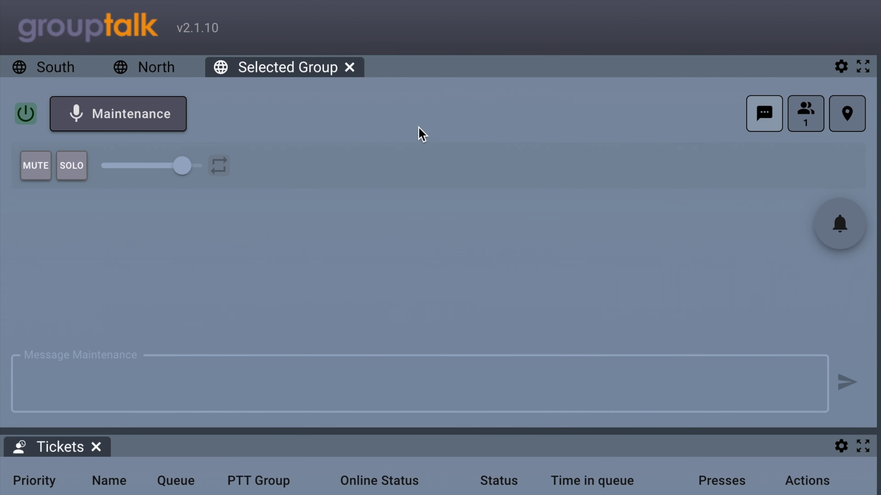
pyautogui.click(282, 69)
pyautogui.moveTo(282, 70); pyautogui.dragTo(770, 307)
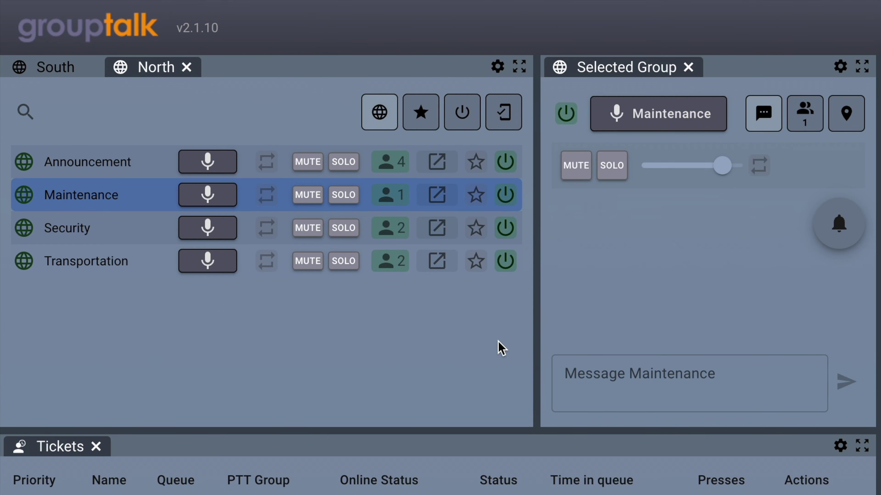
# - Switch the selected group to Security and back to Maintenance, and close the Selected Group panel
pyautogui.click(127, 234)
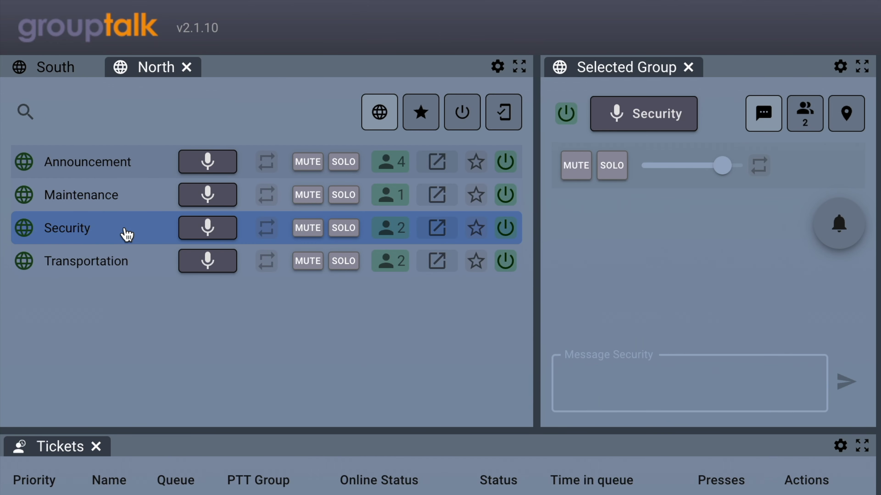
pyautogui.click(129, 163)
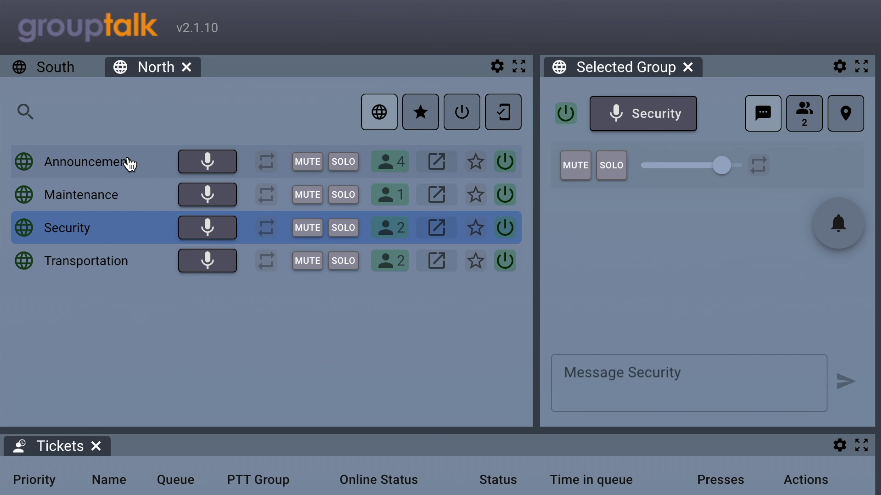
pyautogui.click(128, 196)
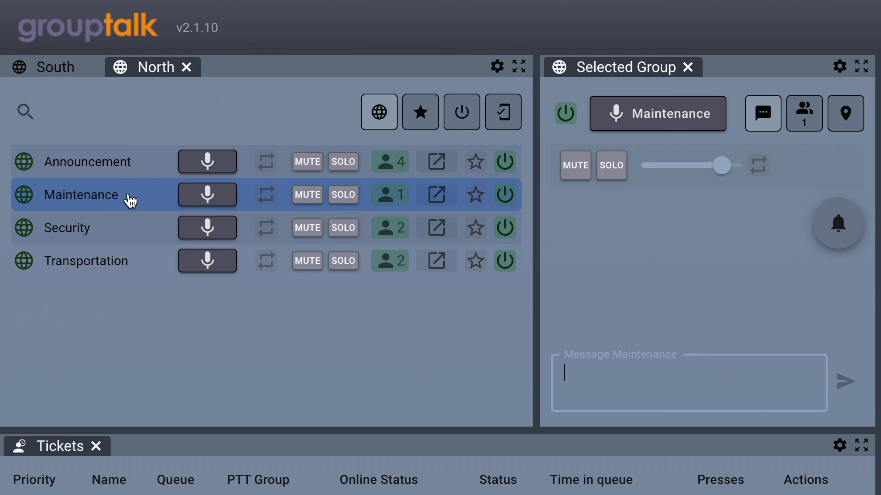
pyautogui.click(130, 200)
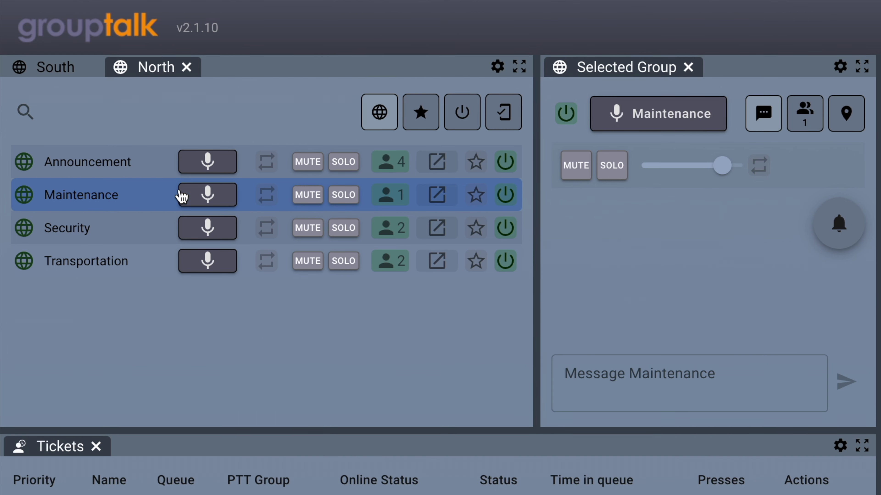
pyautogui.click(688, 67)
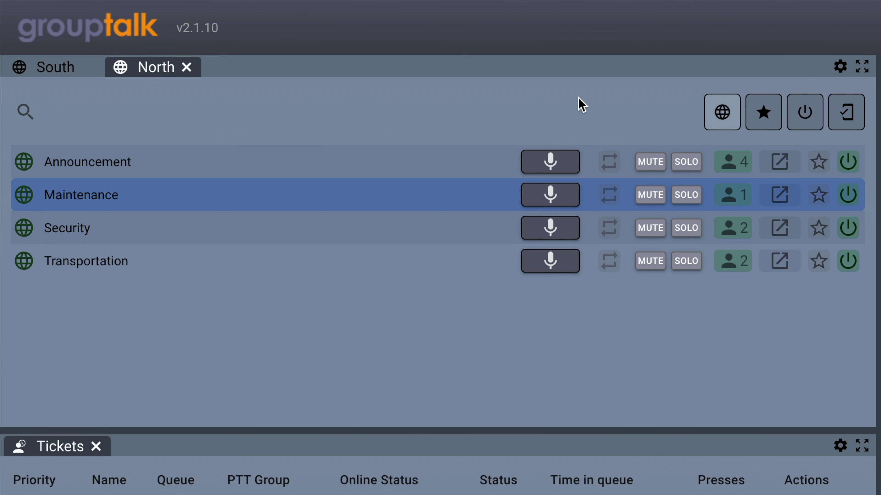
# - Show all groups in the North panel, and leave and rejoin the Transportation group
pyautogui.click(725, 117)
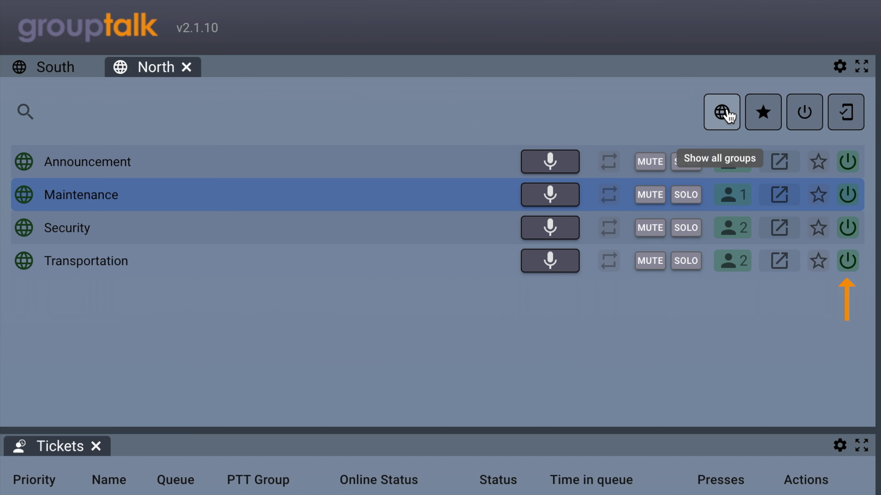
pyautogui.click(851, 270)
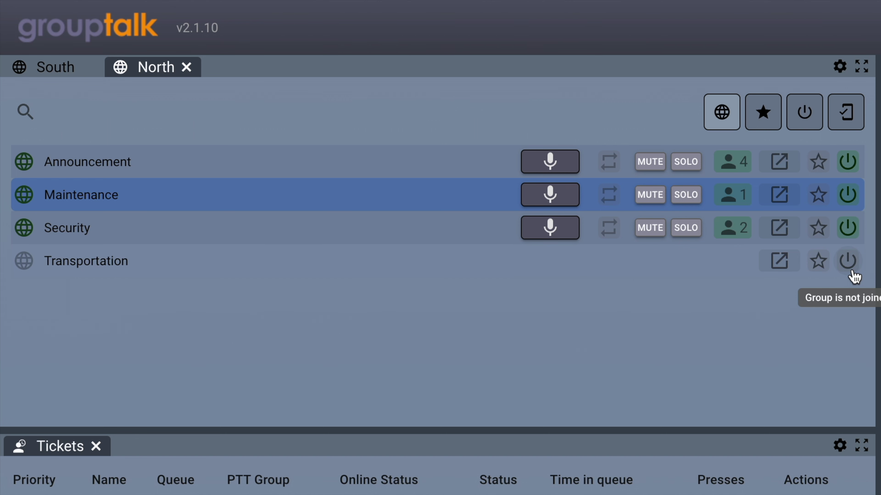
pyautogui.click(851, 271)
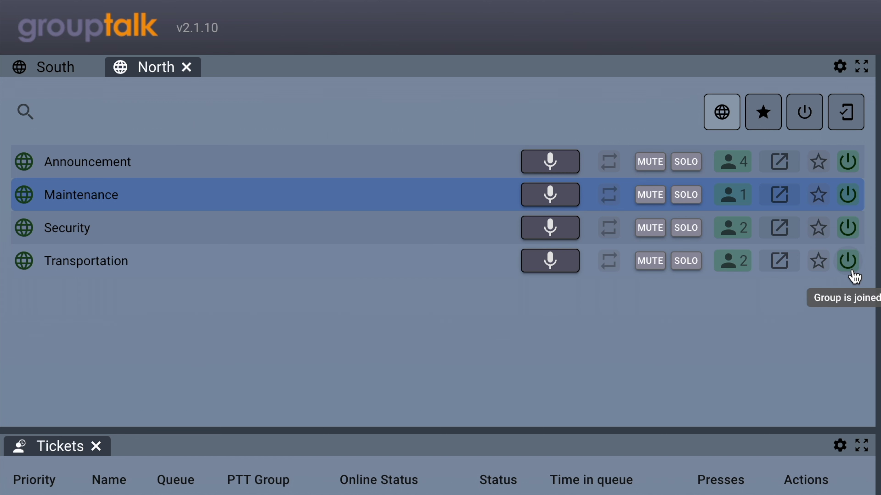
# - Check the North panel's favorite groups view, and mark the Maintenance and Security groups as favorites in the full list
pyautogui.click(764, 119)
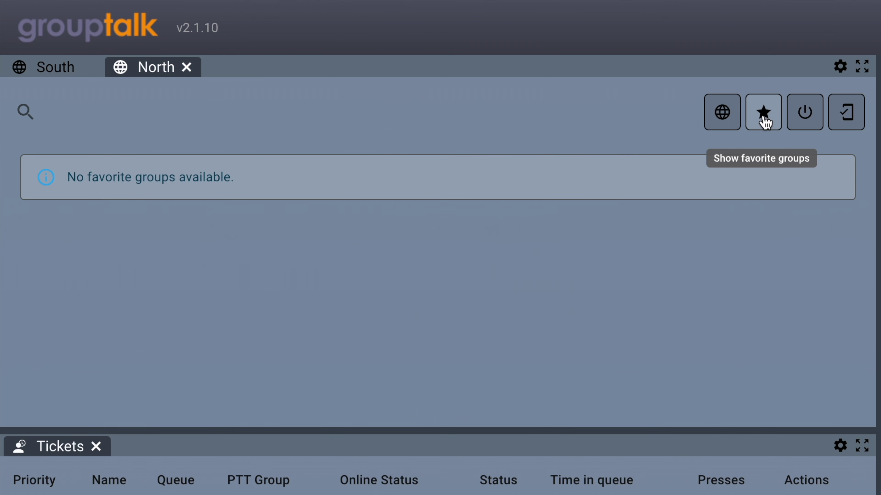
pyautogui.click(724, 114)
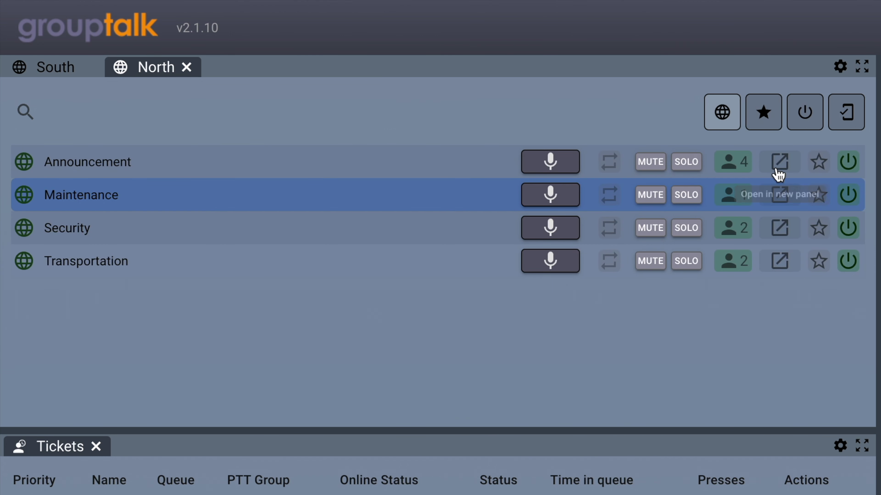
pyautogui.click(821, 195)
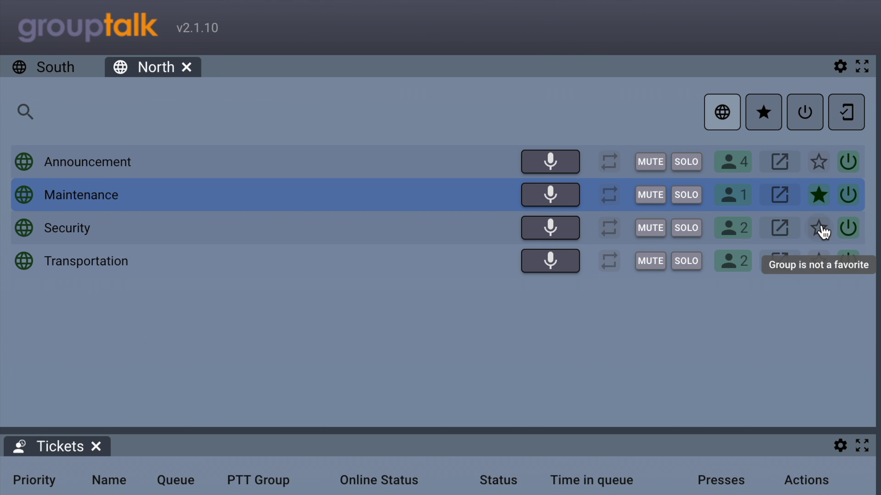
pyautogui.click(820, 228)
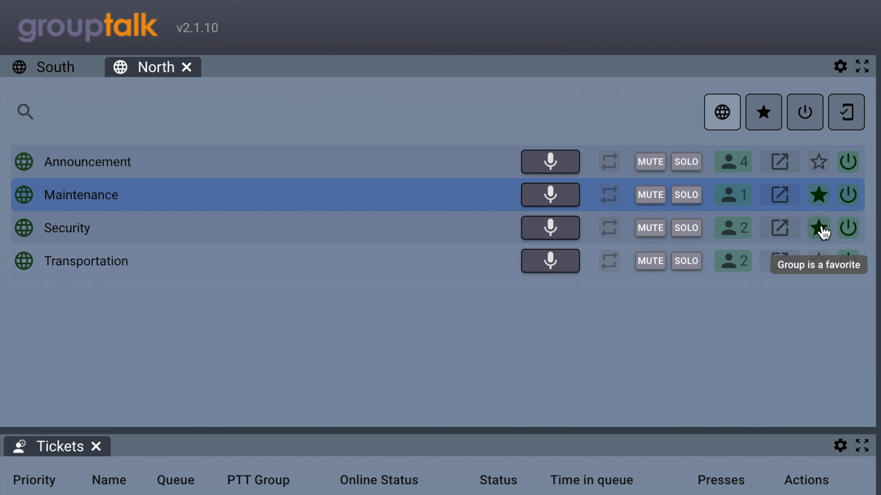
# - Filter the North panel to favorite groups, to joined groups, and with the remaining checkmark filter
pyautogui.click(771, 125)
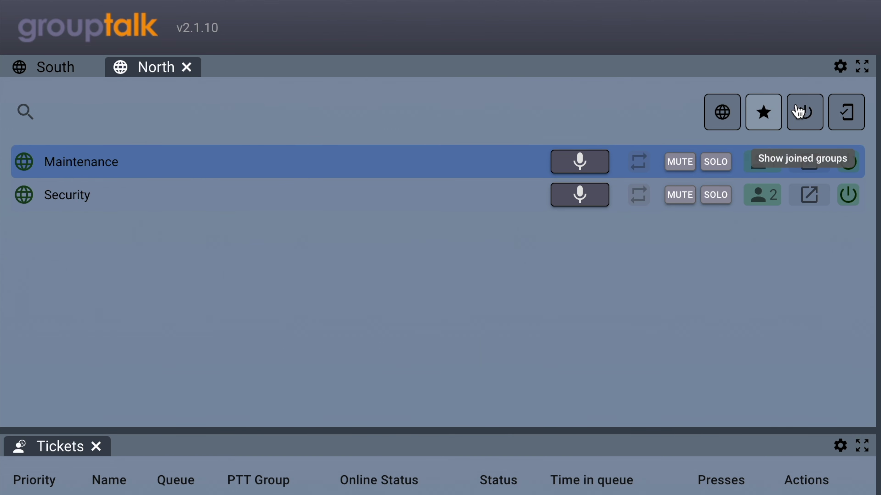
pyautogui.click(818, 112)
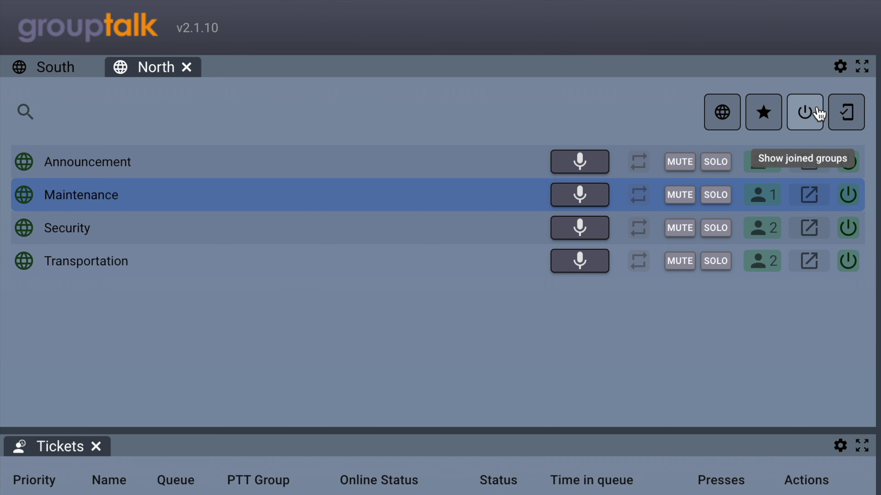
pyautogui.click(855, 117)
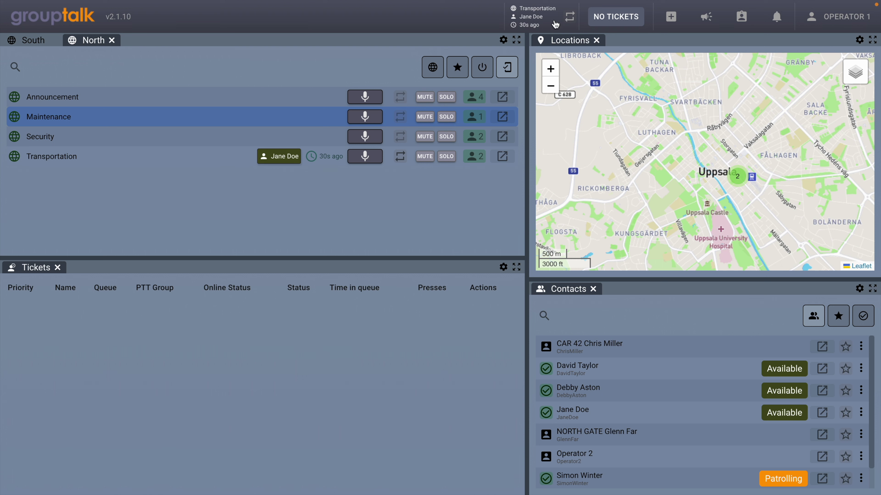
# - Replay the most recent transmission and use push-to-talk for the Transportation group
pyautogui.click(571, 20)
pyautogui.click(366, 157)
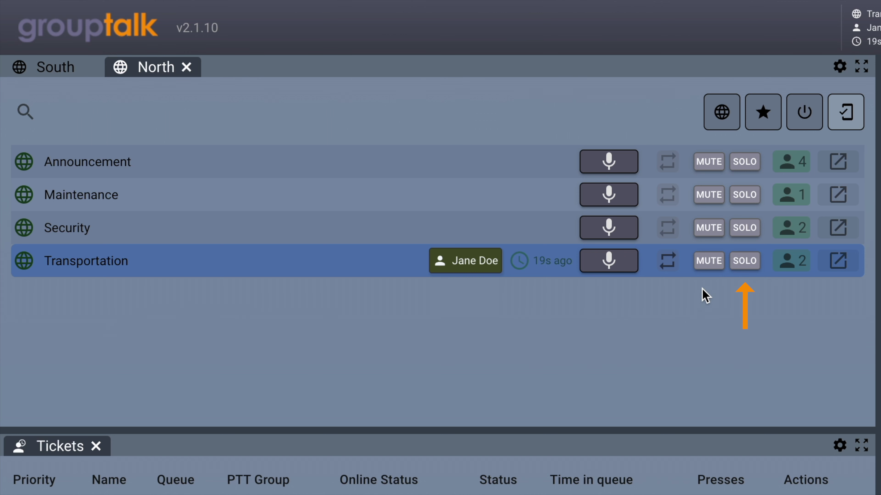
# - Try muting and unmuting the Transportation group, and turn its solo mode on and off
pyautogui.click(711, 263)
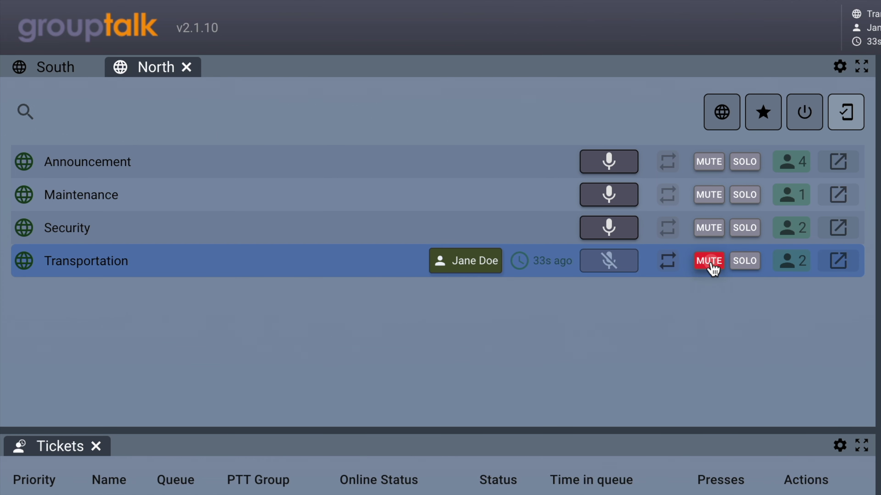
pyautogui.click(710, 266)
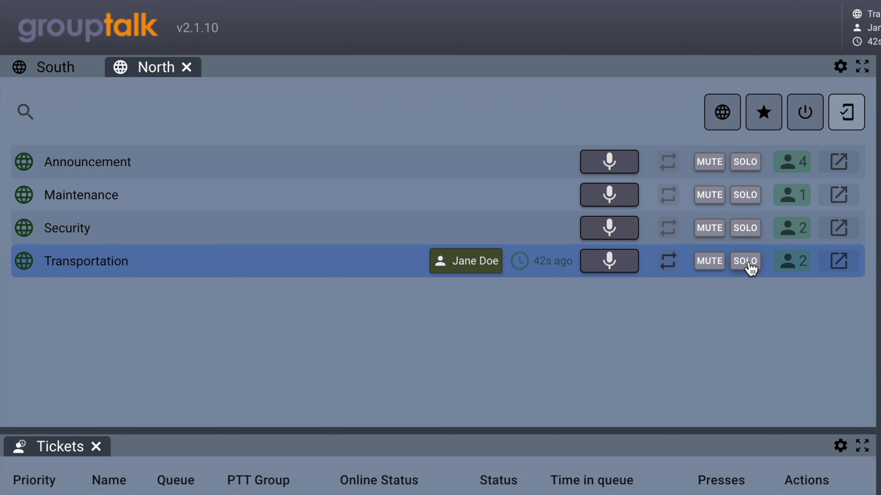
pyautogui.click(748, 265)
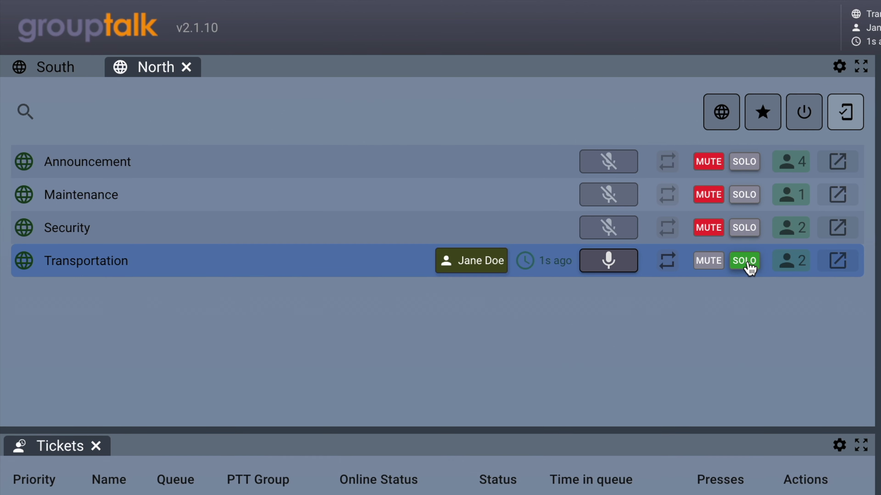
pyautogui.click(748, 266)
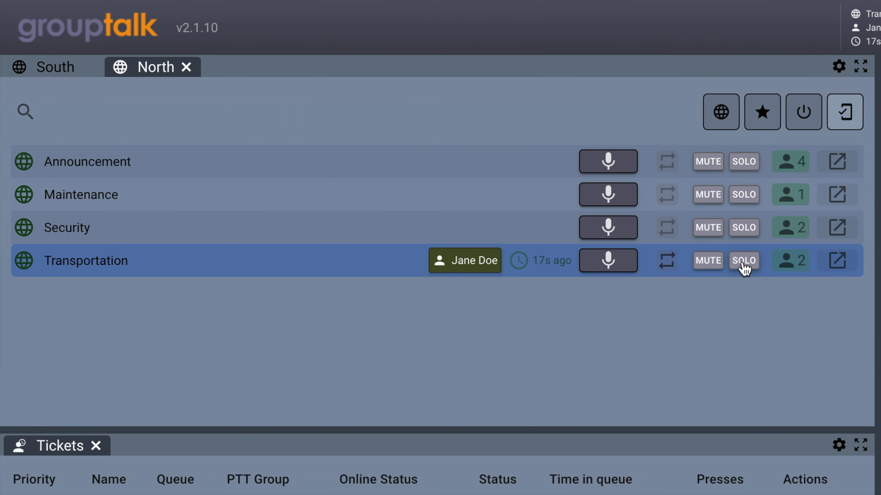
# - View the Transportation group's members in its own panel and return to the North panel
pyautogui.click(796, 268)
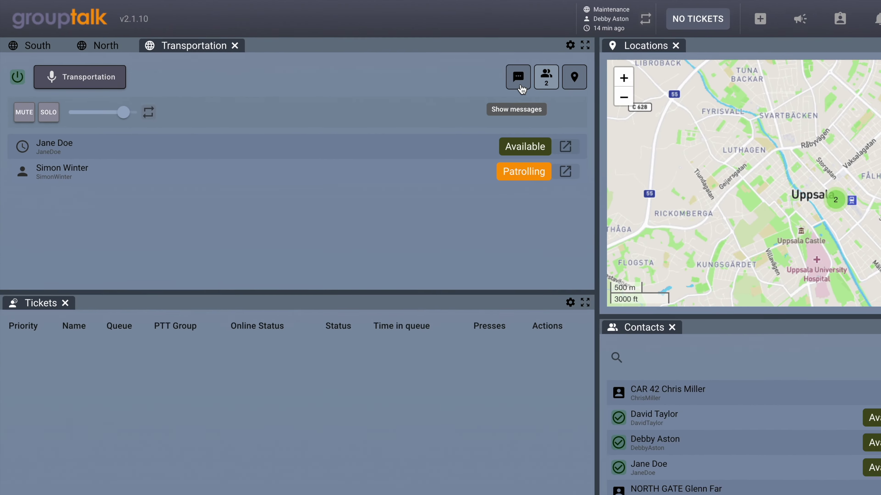
pyautogui.click(146, 67)
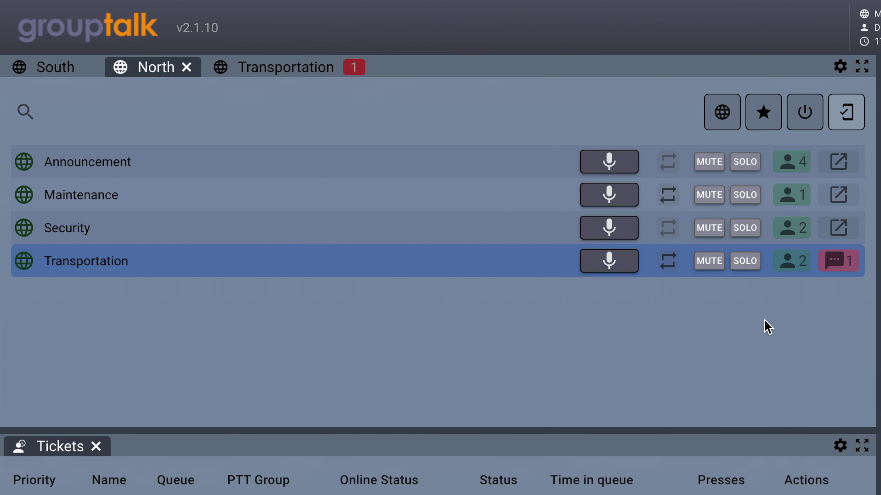
# - Open the unread message in the Transportation group and send the reply "Ok, get ready for loading."
pyautogui.click(839, 269)
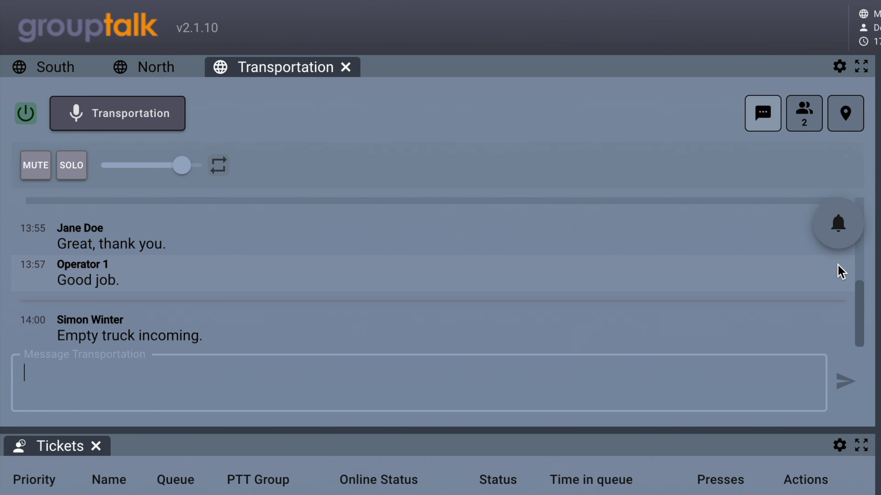
pyautogui.click(465, 377)
pyautogui.write('Ok, get ready for loading.')
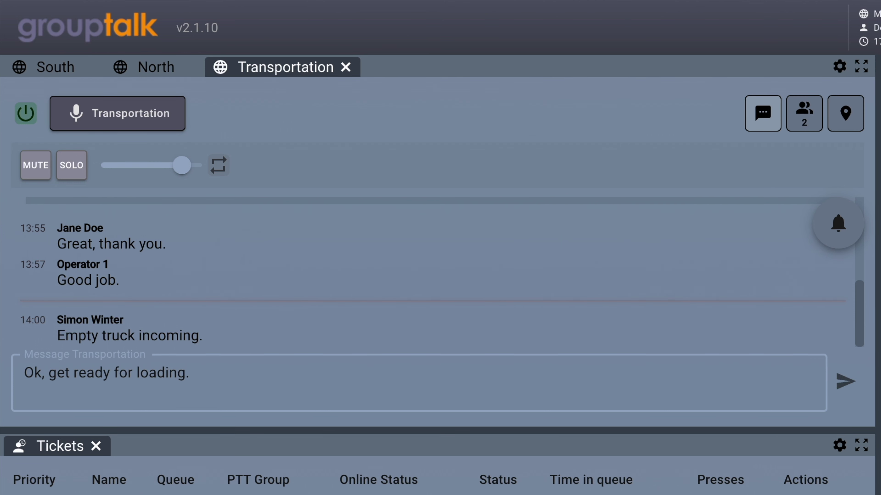
pyautogui.press('Return')
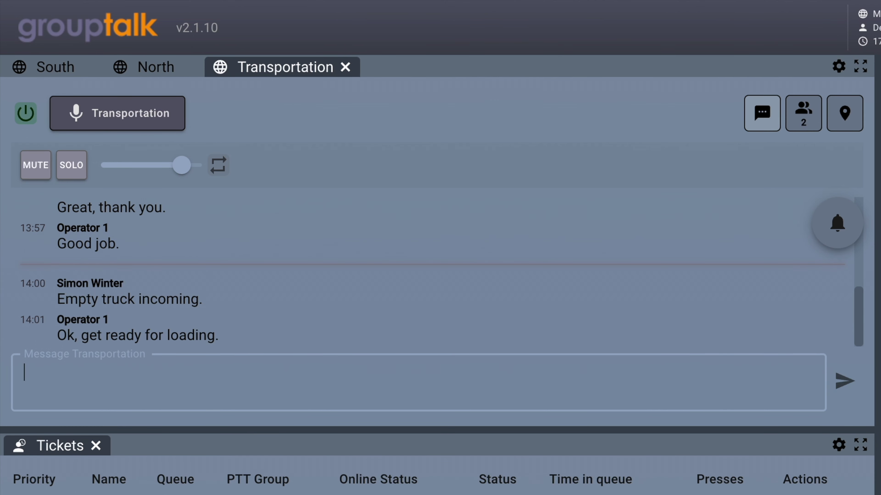